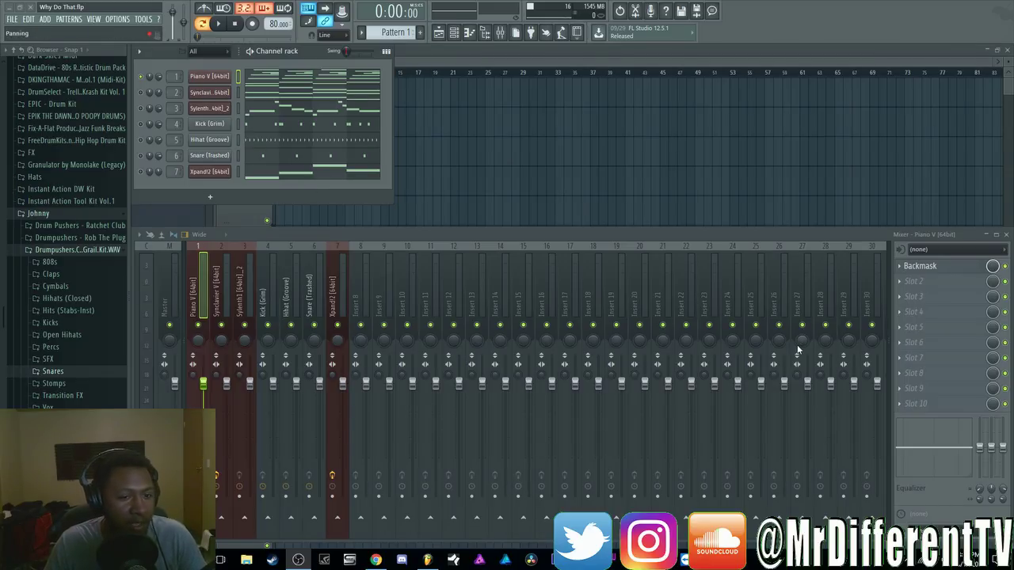
Scroll the mixer right to show inserts 96–103, including the Reverb track at 100.
scroll(767, 303, "down", 15)
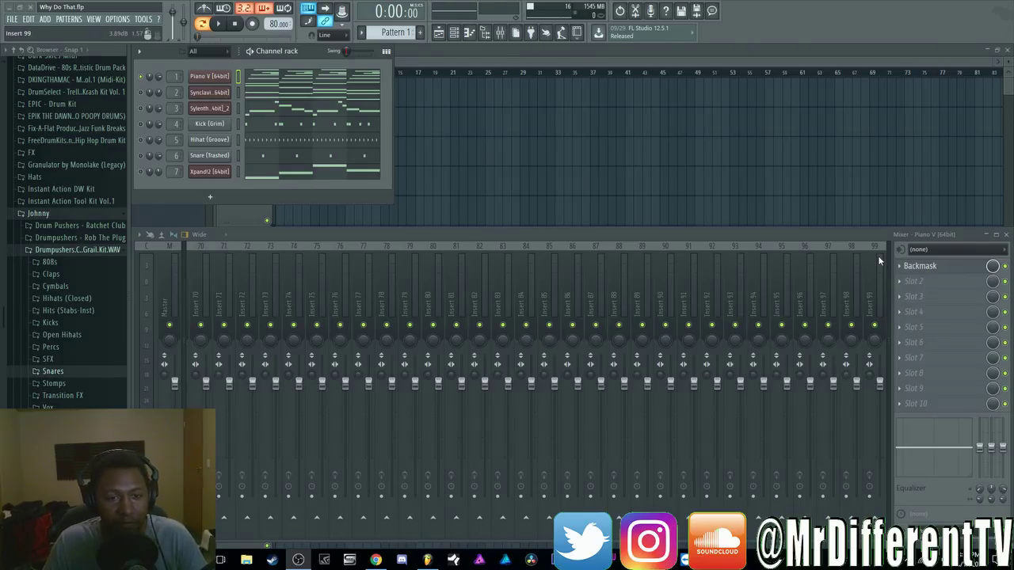
Dock the empty insert 99 to the mixer's right side, then select the Reverb track at insert 100.
scroll(893, 323, "down", 4)
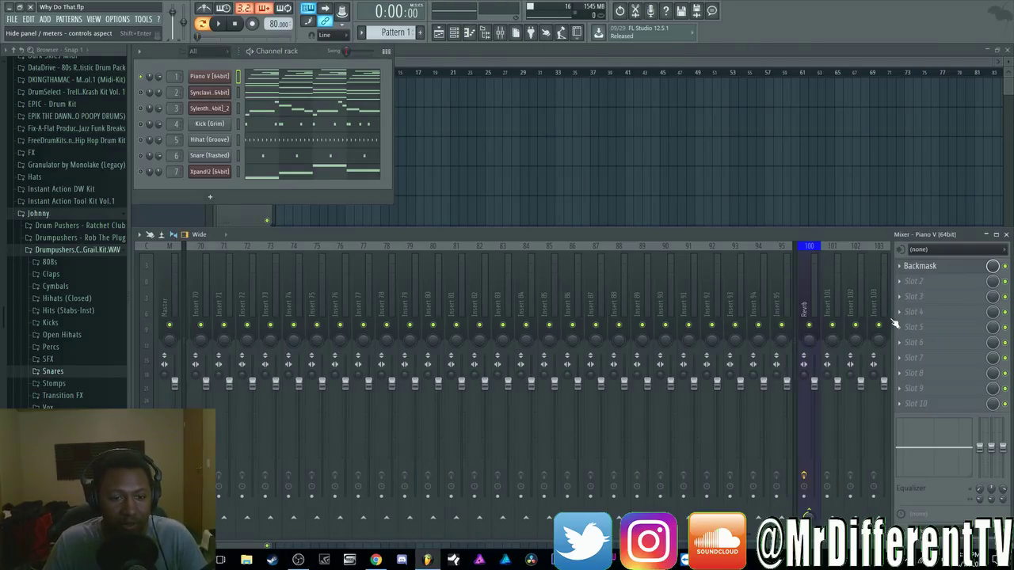
scroll(798, 309, "up", 4)
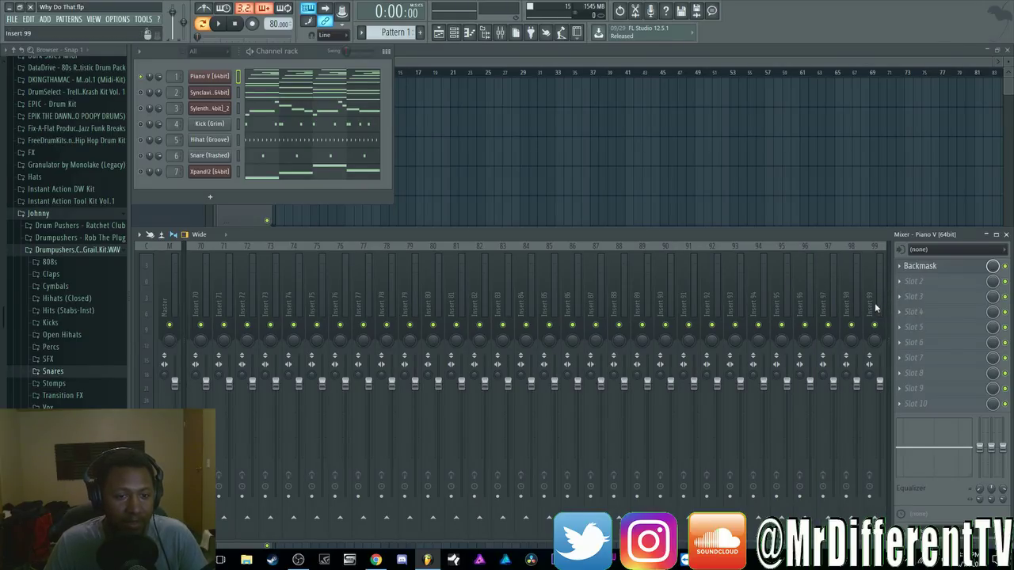
left_click(872, 301)
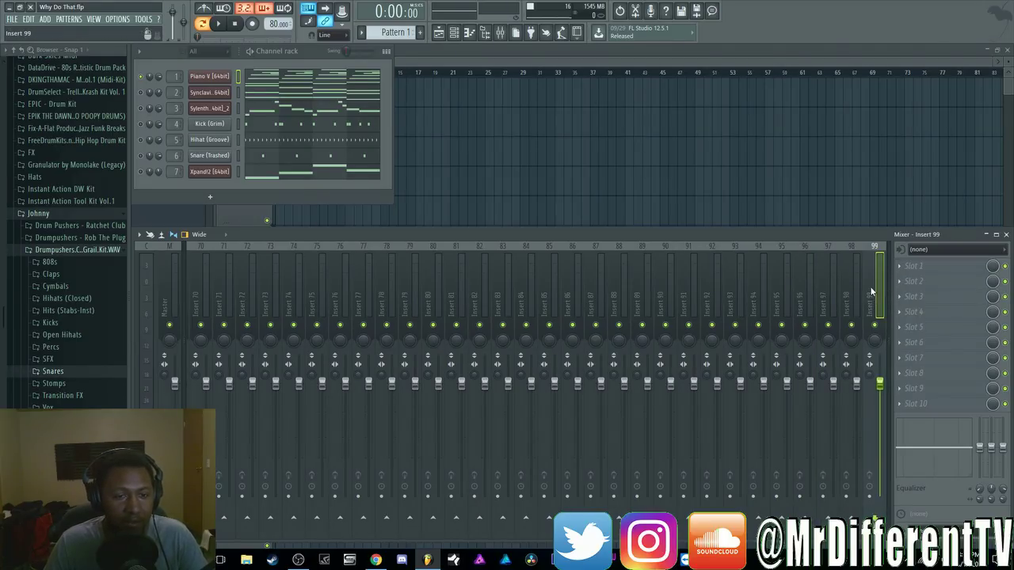
right_click(872, 293)
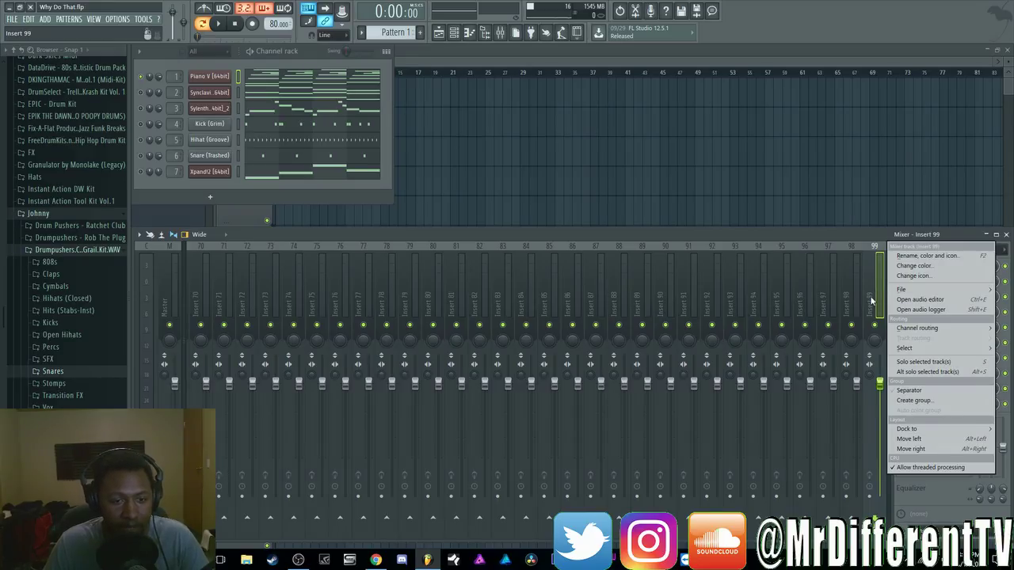
mouse_move(920, 432)
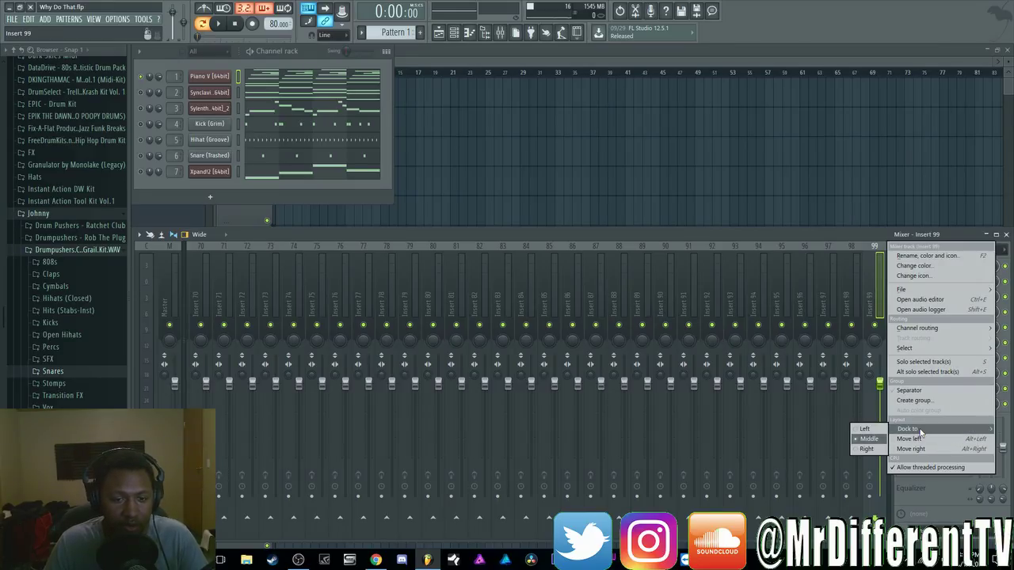
left_click(867, 449)
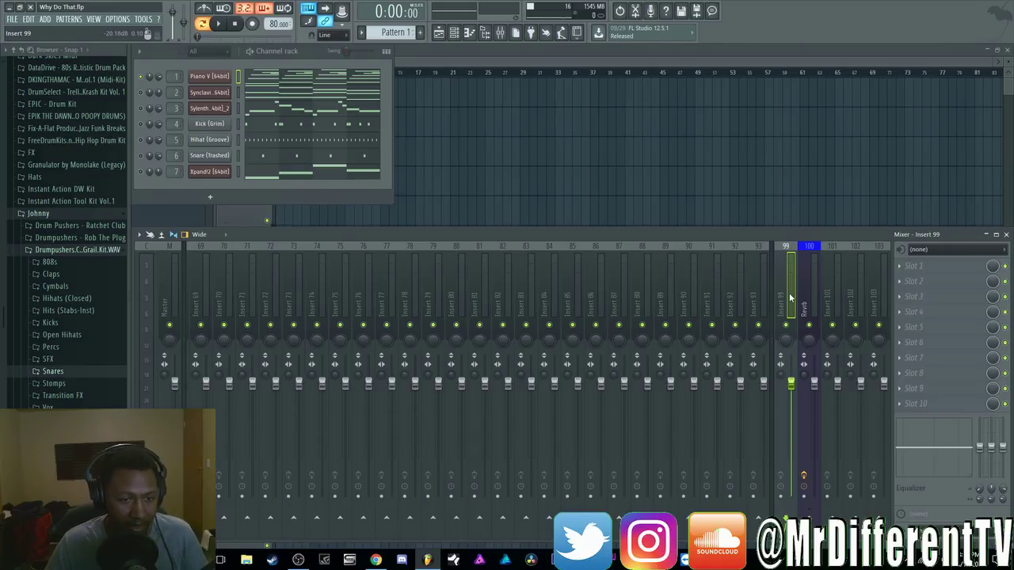
scroll(424, 315, "up", 10)
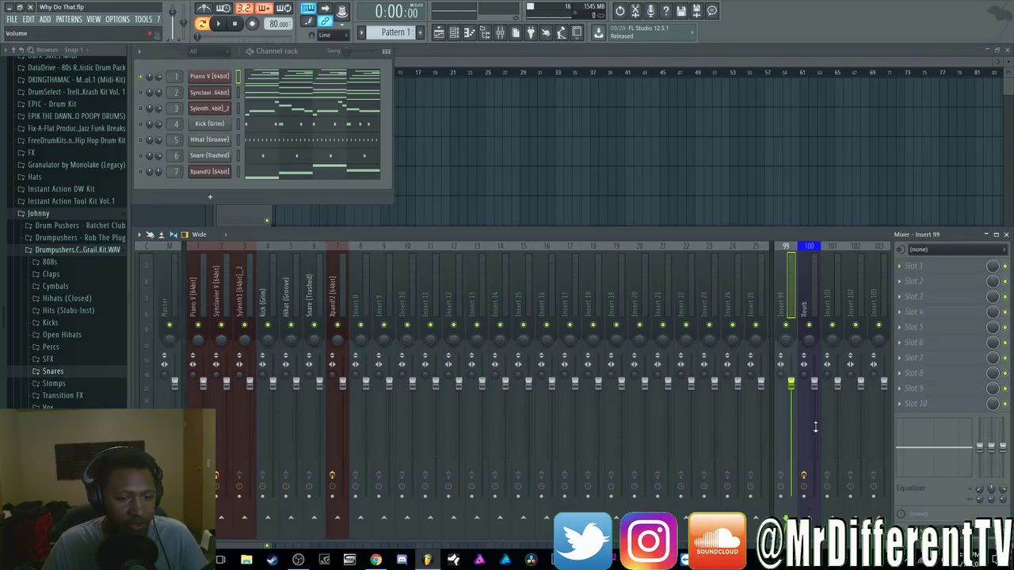
left_click(816, 320)
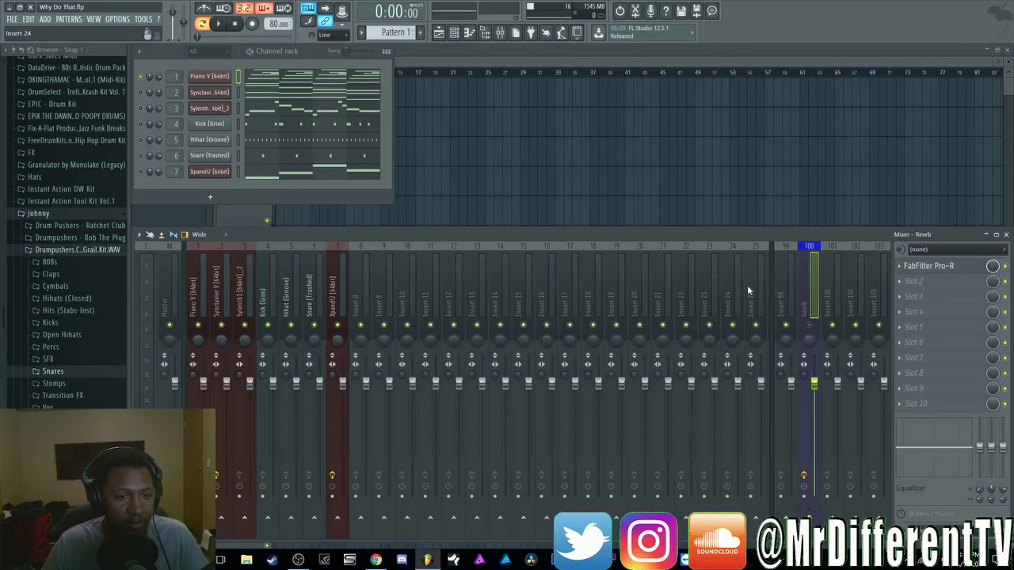
Rename the docked insert 99 to 'Reverb'.
right_click(780, 301)
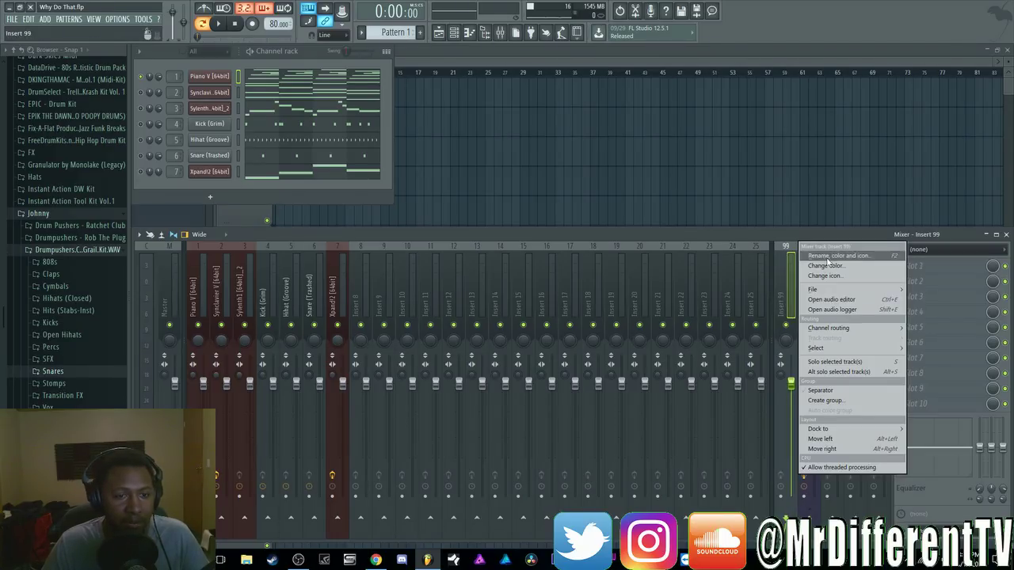
left_click(847, 259)
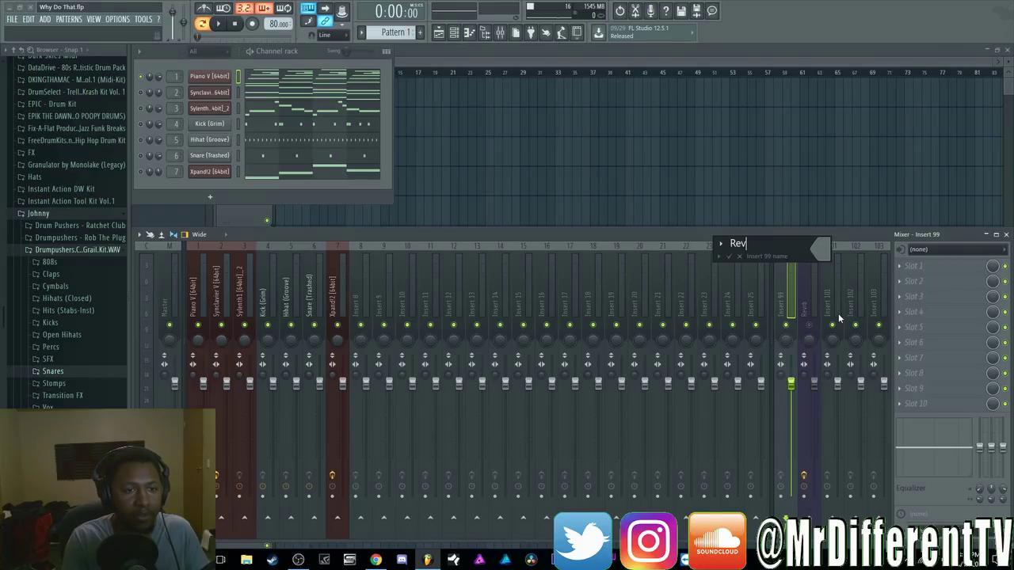
key("Return")
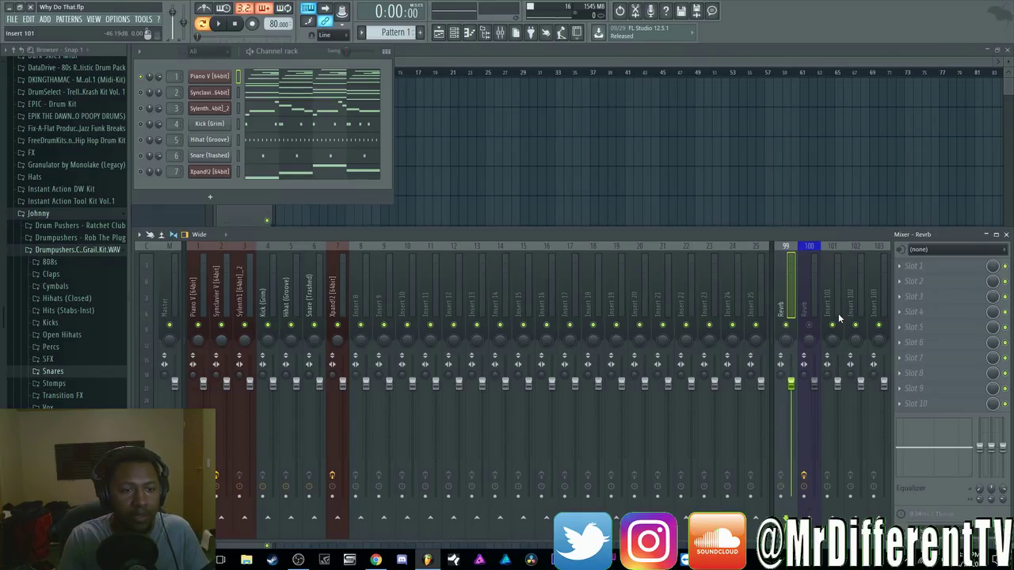
left_click(964, 267)
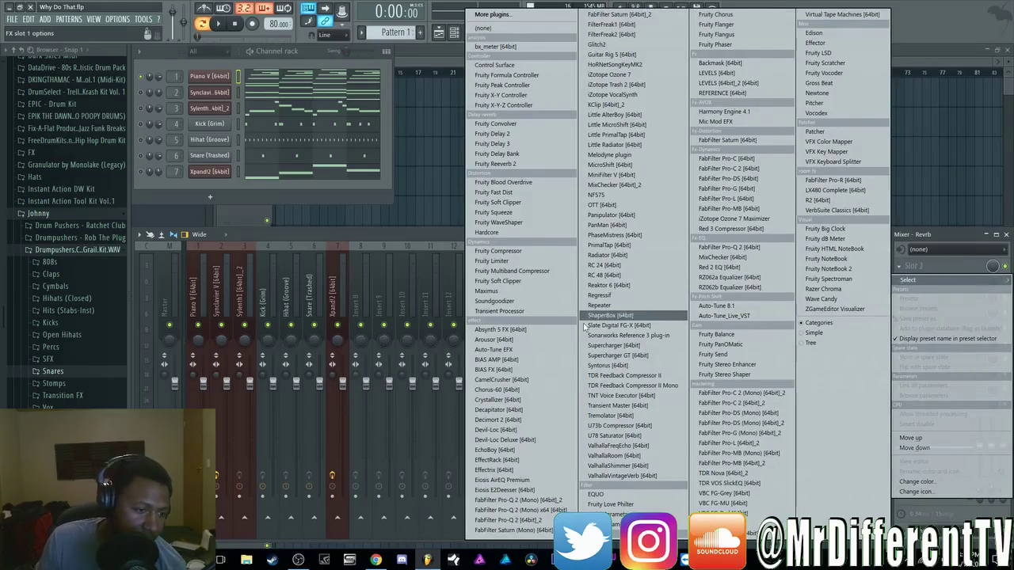
Load Fruity Reeverb 2 on the Reverb track, reset early reflections and raise wet to 125%.
left_click(494, 163)
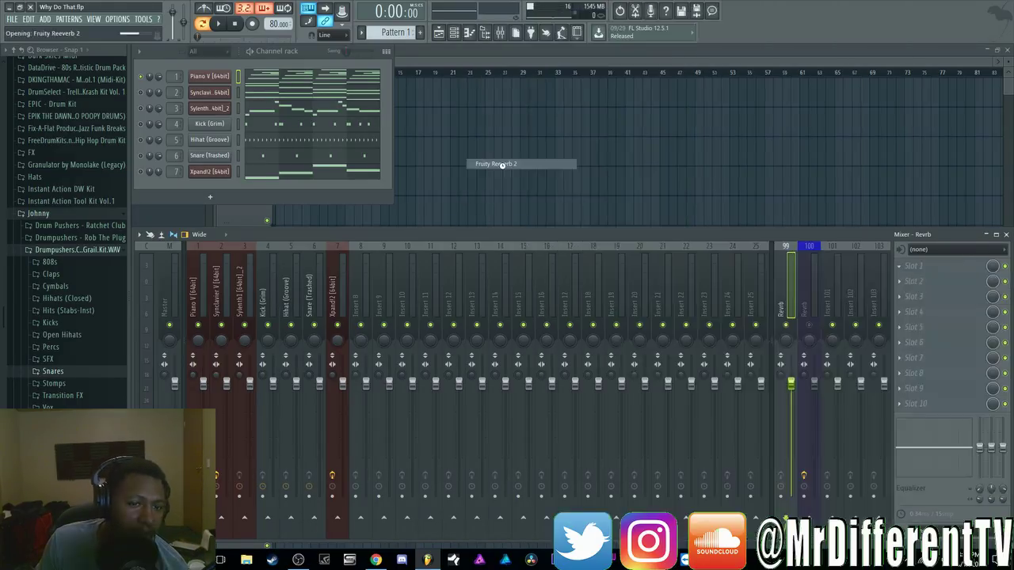
left_click_drag(253, 105, 718, 135)
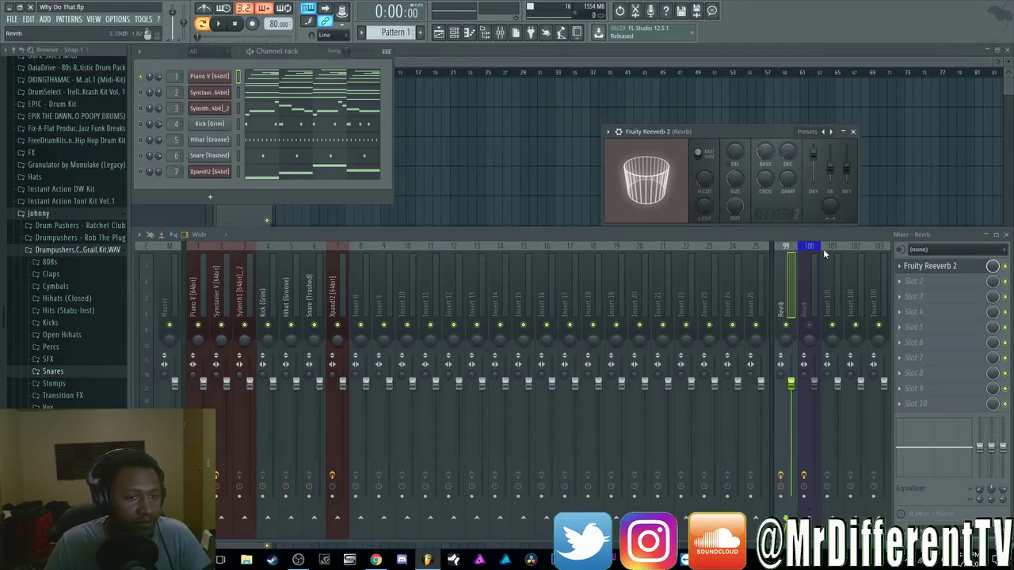
left_click_drag(846, 167, 846, 144)
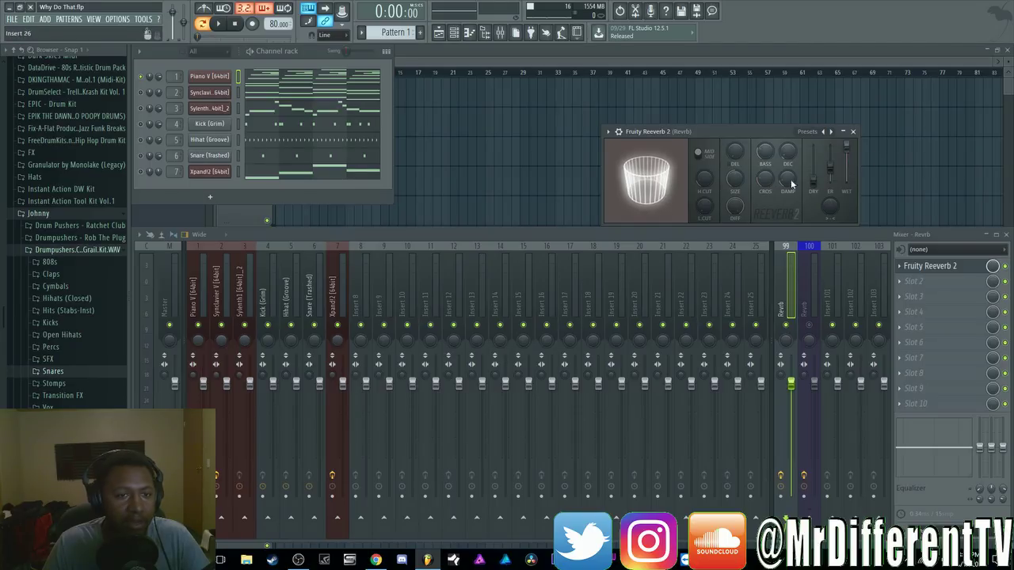
right_click(830, 169)
left_click(836, 178)
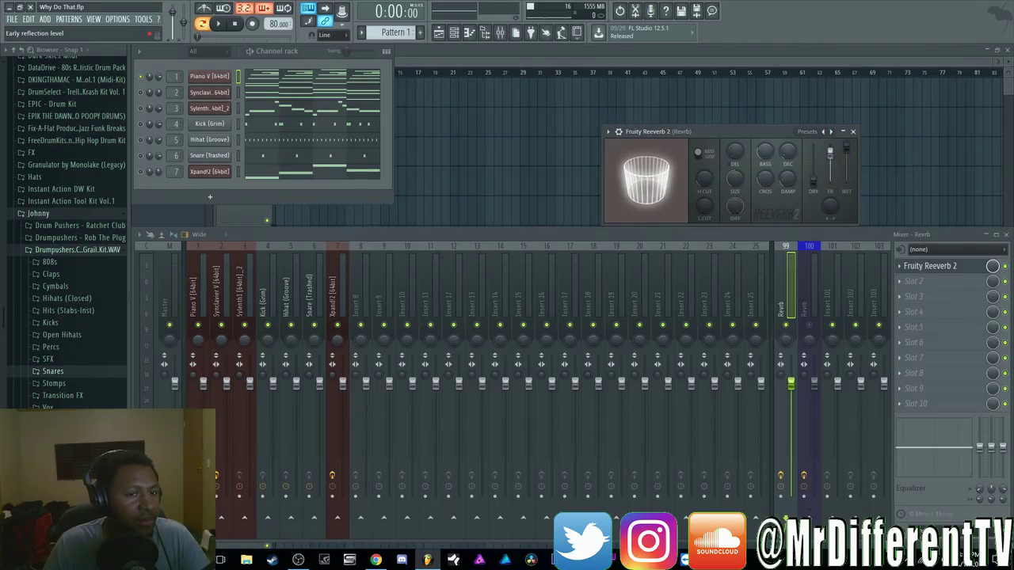
left_click_drag(847, 148, 846, 145)
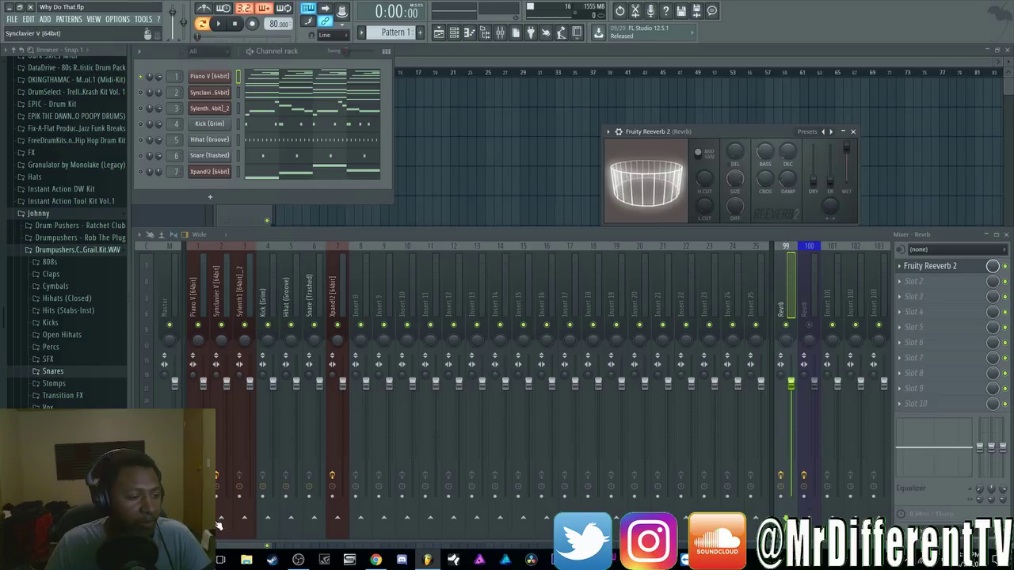
Play the song with Piano V selected, then send Piano V into the Reverb insert.
left_click(194, 293)
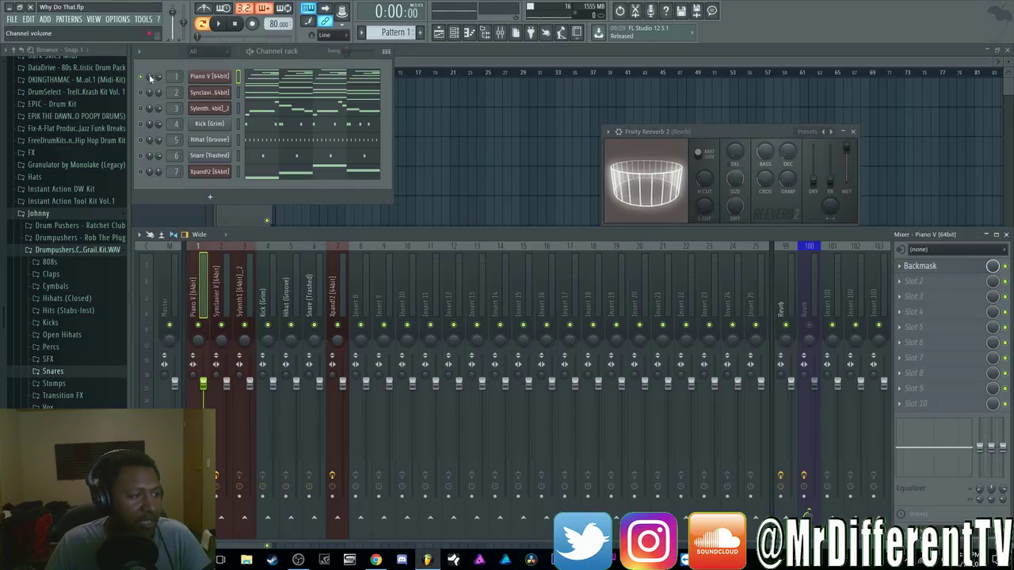
left_click(219, 24)
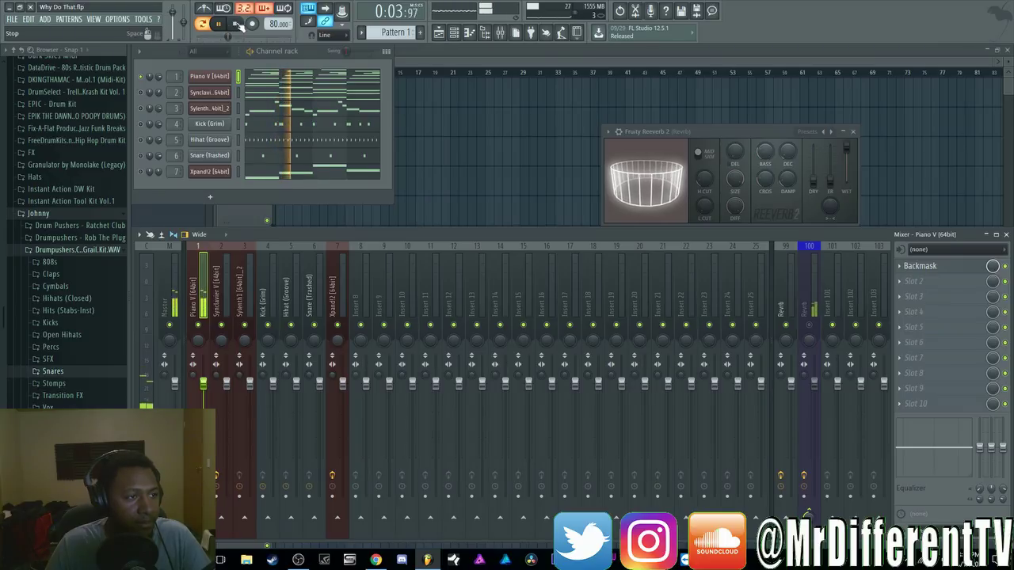
left_click(236, 24)
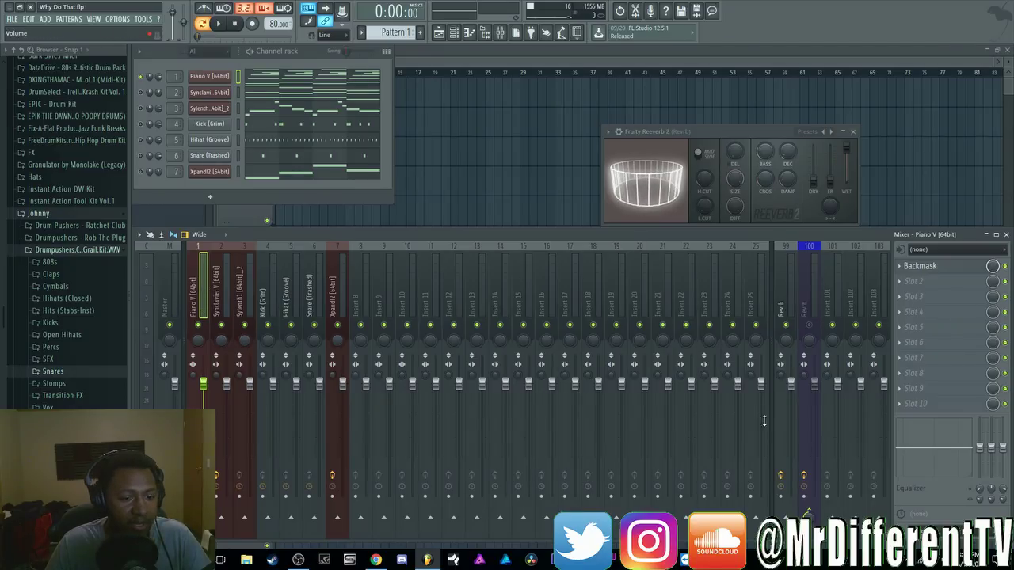
right_click(806, 515)
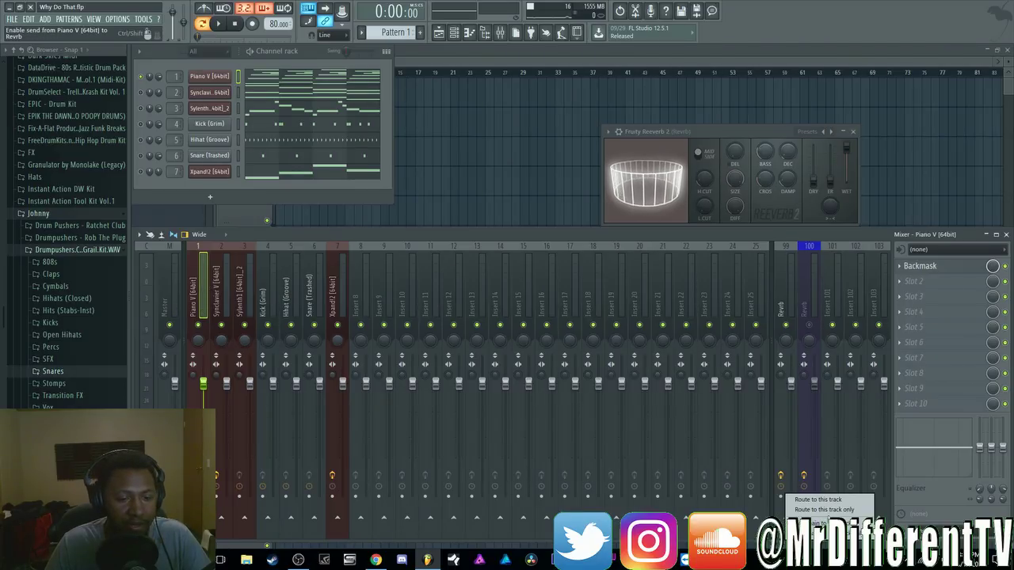
left_click(796, 500)
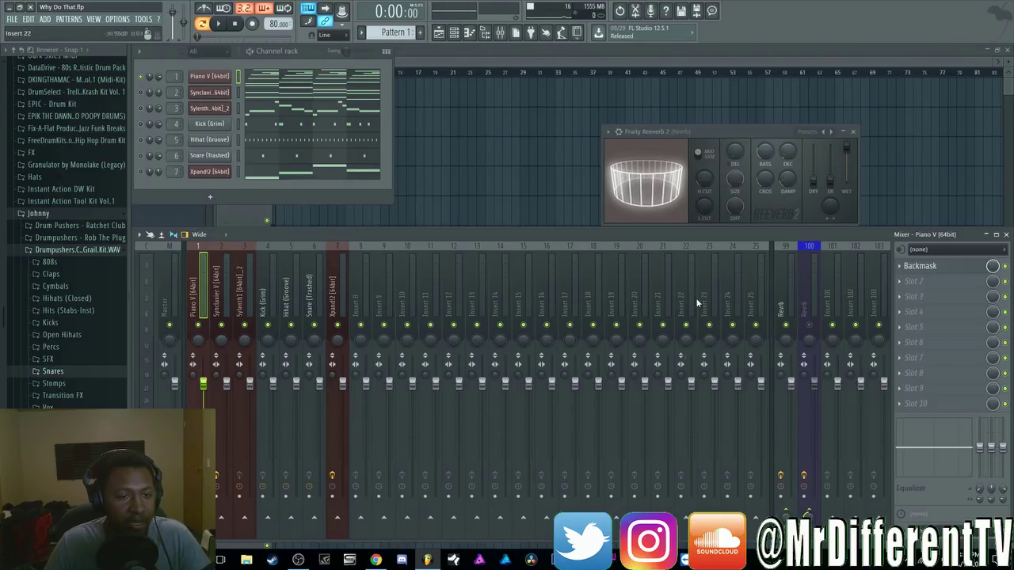
left_click(785, 297)
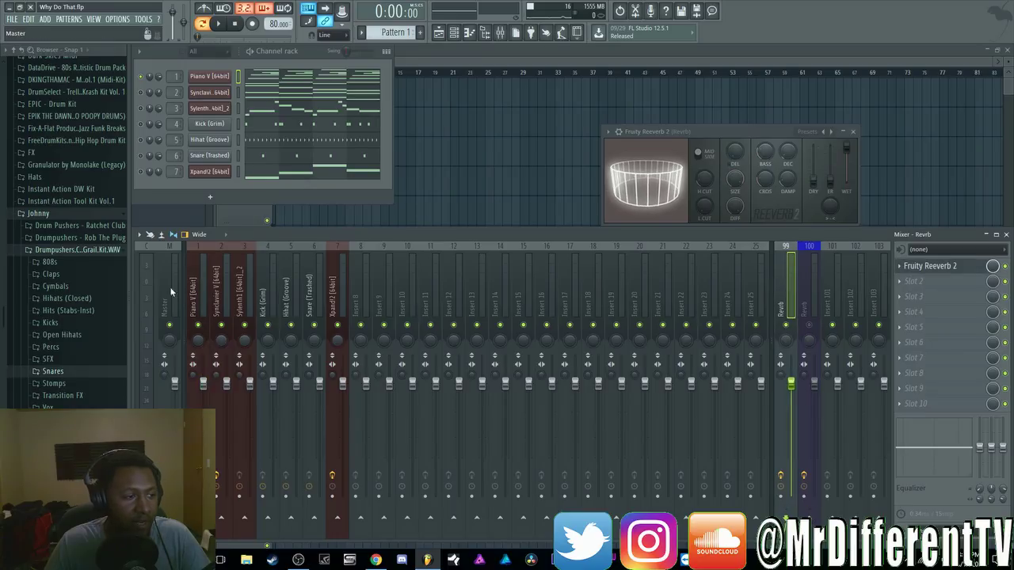
Play back the piano through the reverb, then select the Synclavier V insert.
left_click(202, 294)
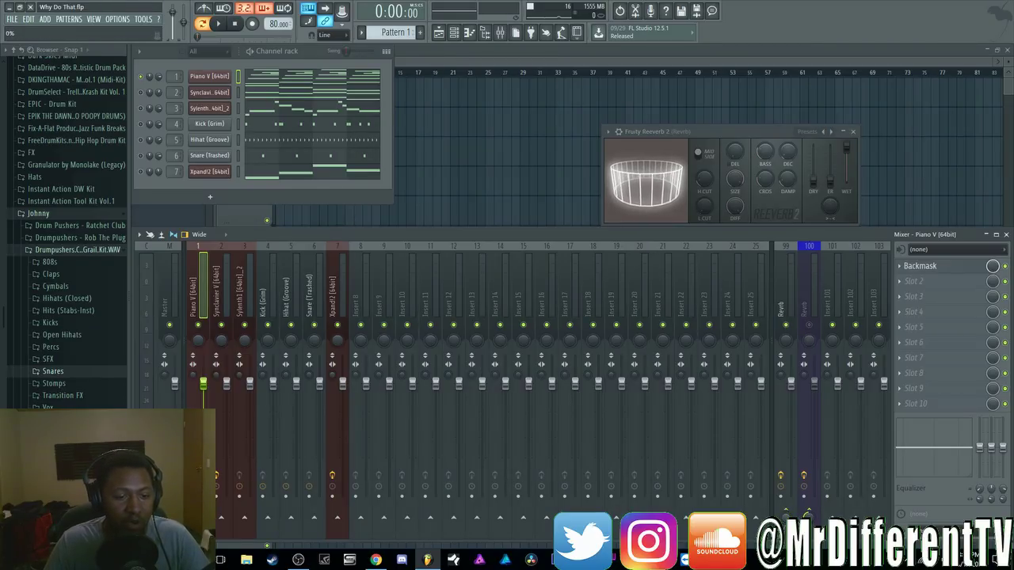
key("space")
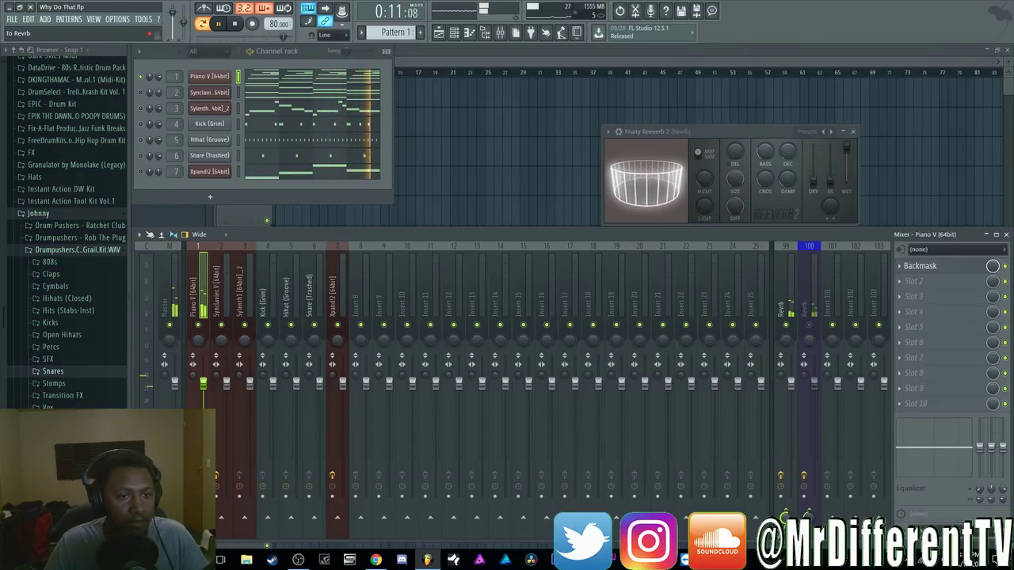
key("space")
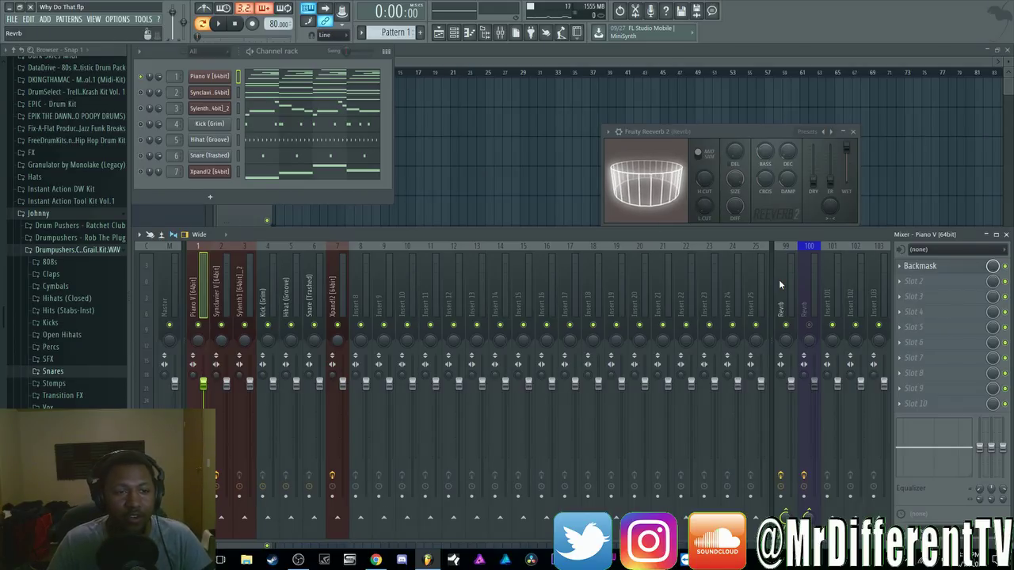
left_click(221, 305)
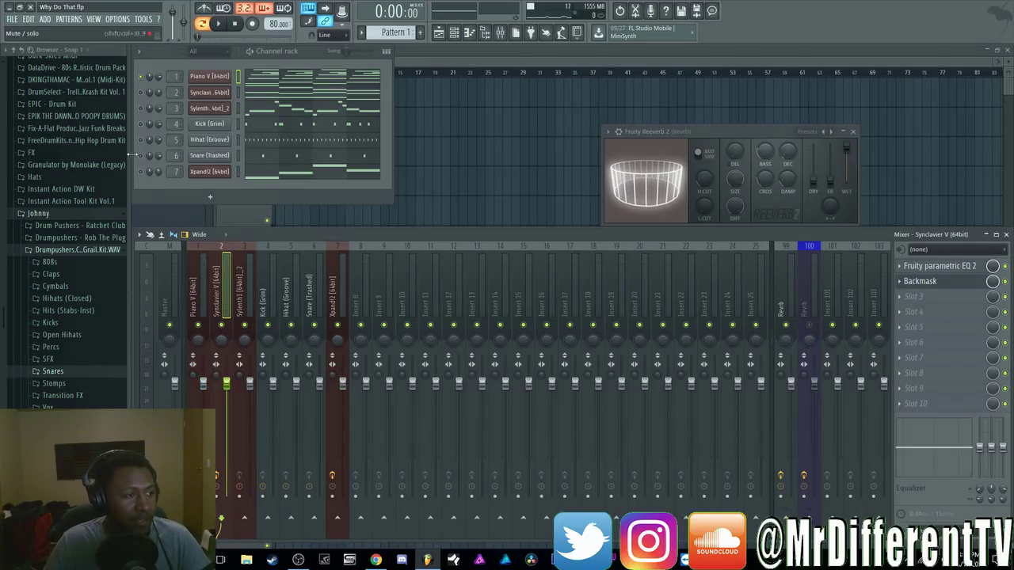
Solo the Synclavier channel and audition it, then select the Piano V and Reverb inserts.
right_click(141, 92)
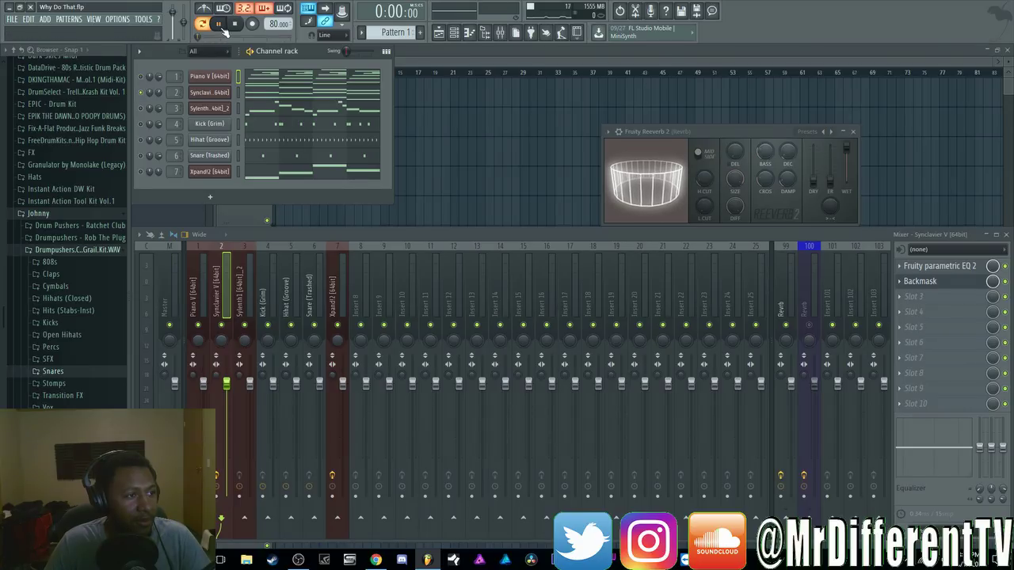
left_click(219, 24)
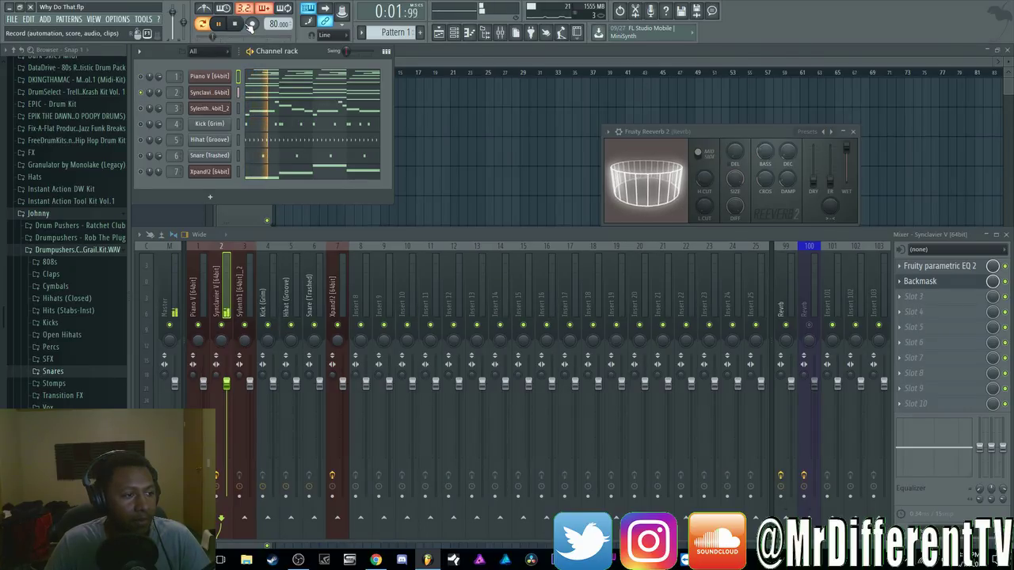
left_click(252, 24)
key("space")
left_click(251, 24)
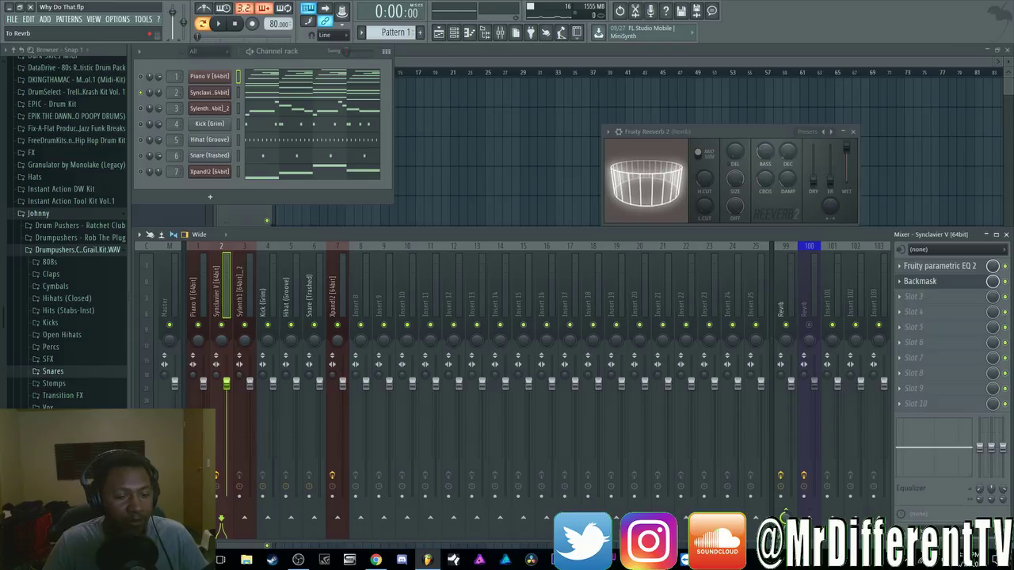
key("space")
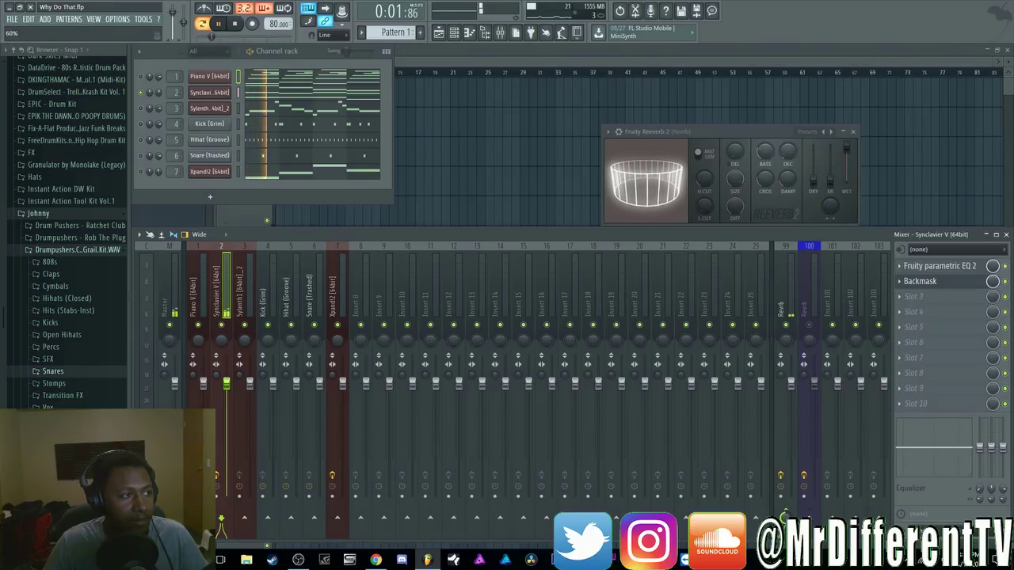
key("space")
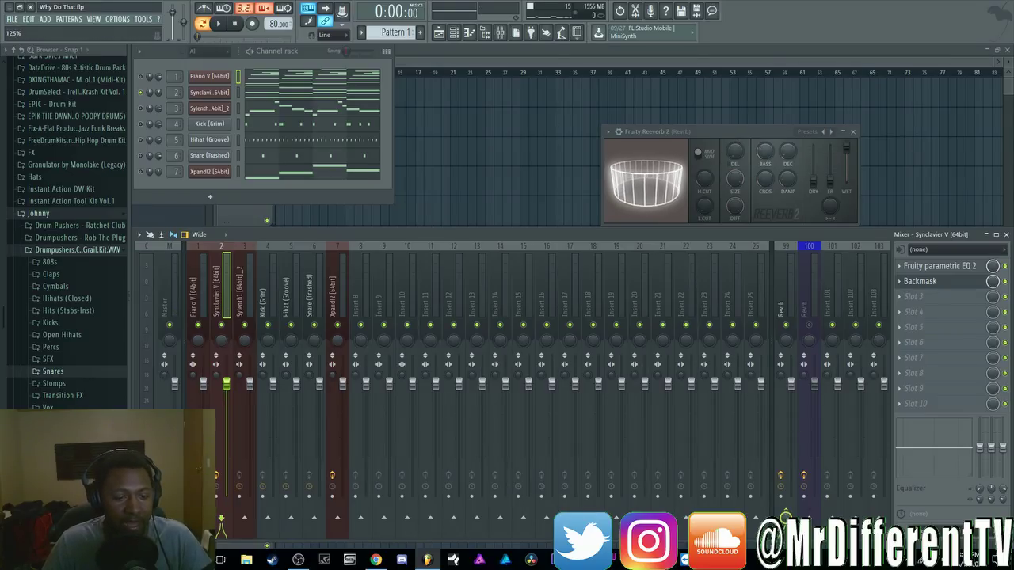
left_click(199, 297)
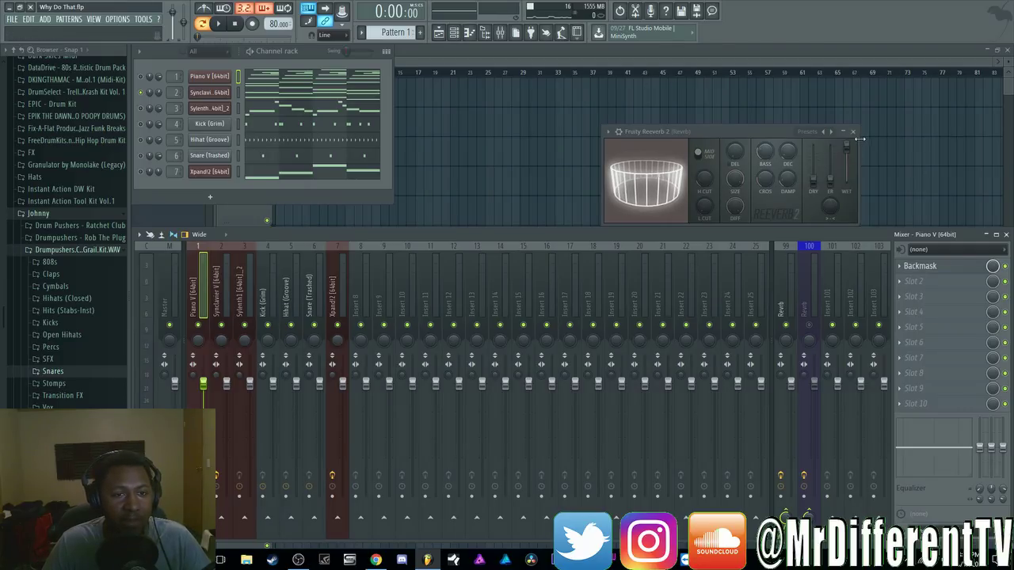
left_click(785, 293)
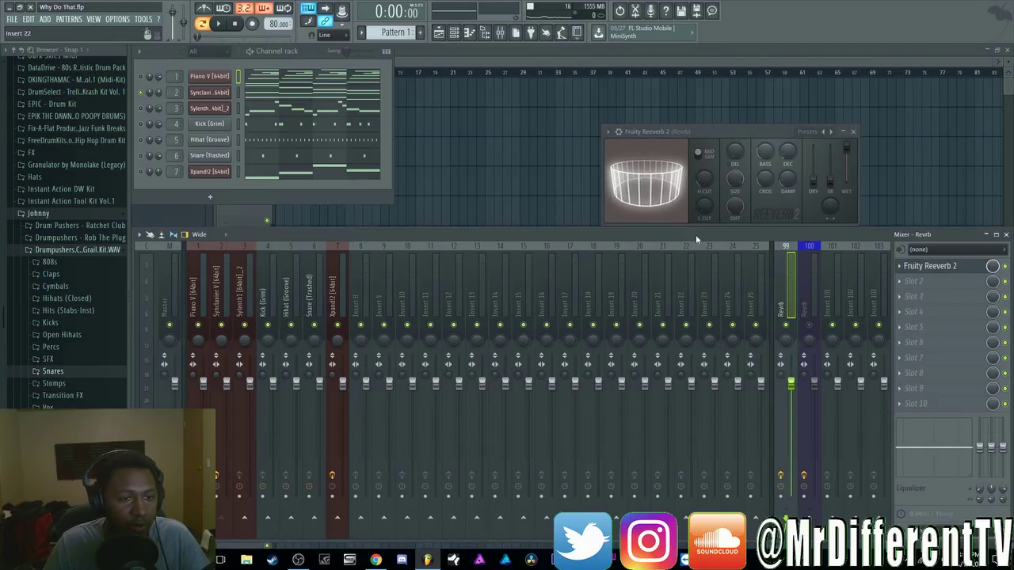
Load Fruity parametric EQ 2 into the Reverb insert's second slot and start playback.
left_click(911, 281)
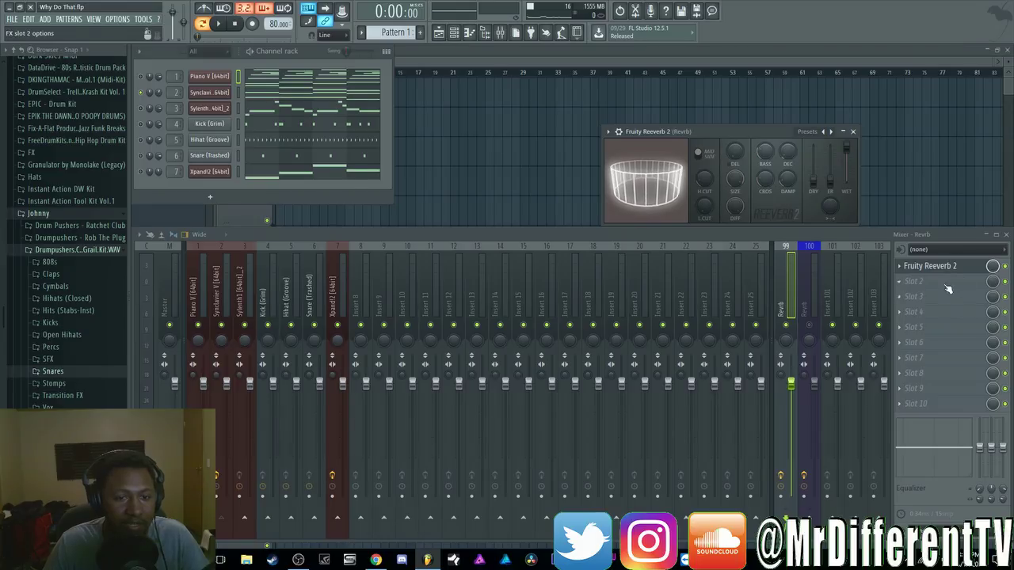
mouse_move(907, 295)
left_click(609, 514)
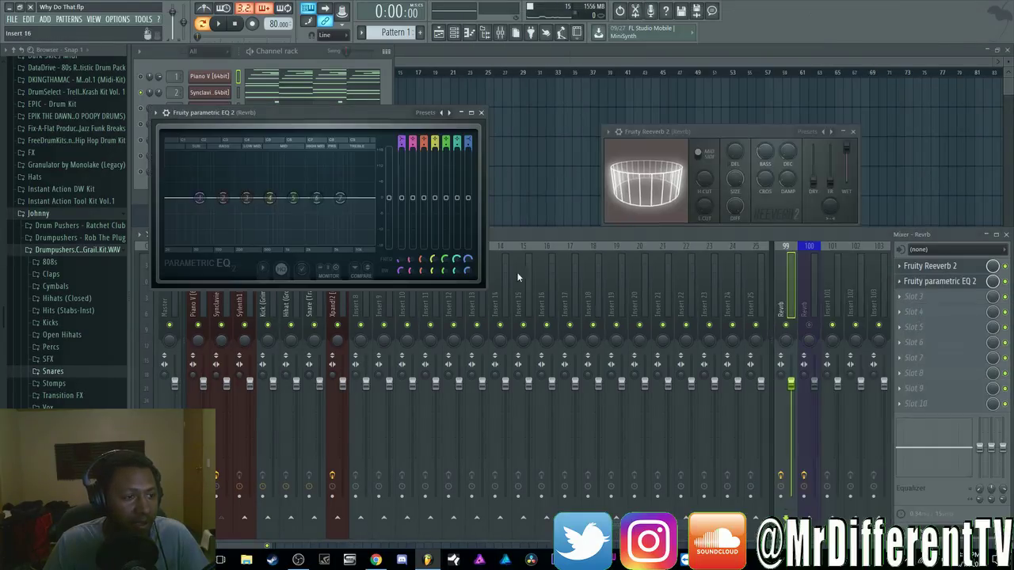
left_click_drag(358, 111, 741, 127)
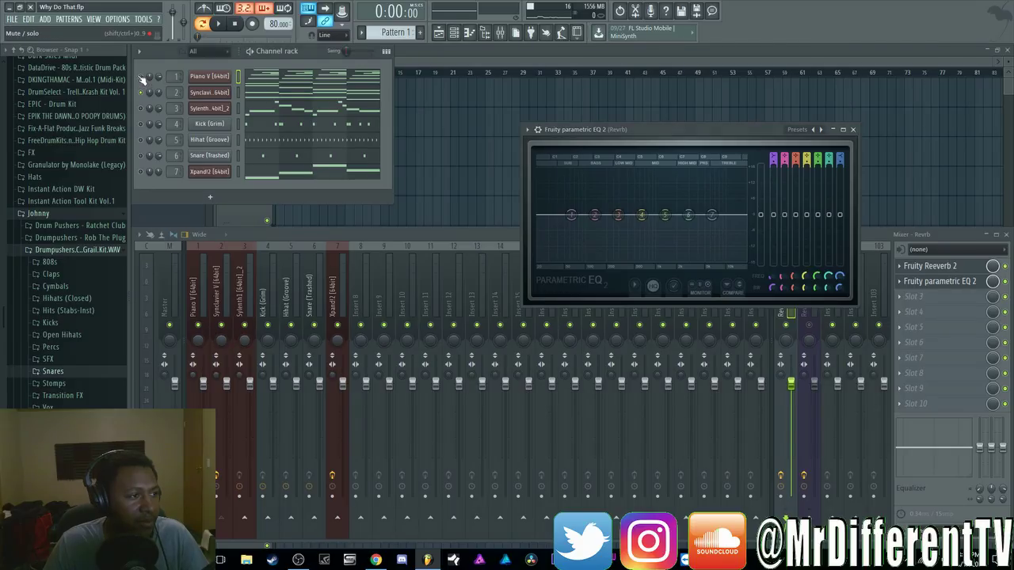
left_click(218, 23)
left_click_drag(706, 128, 662, 121)
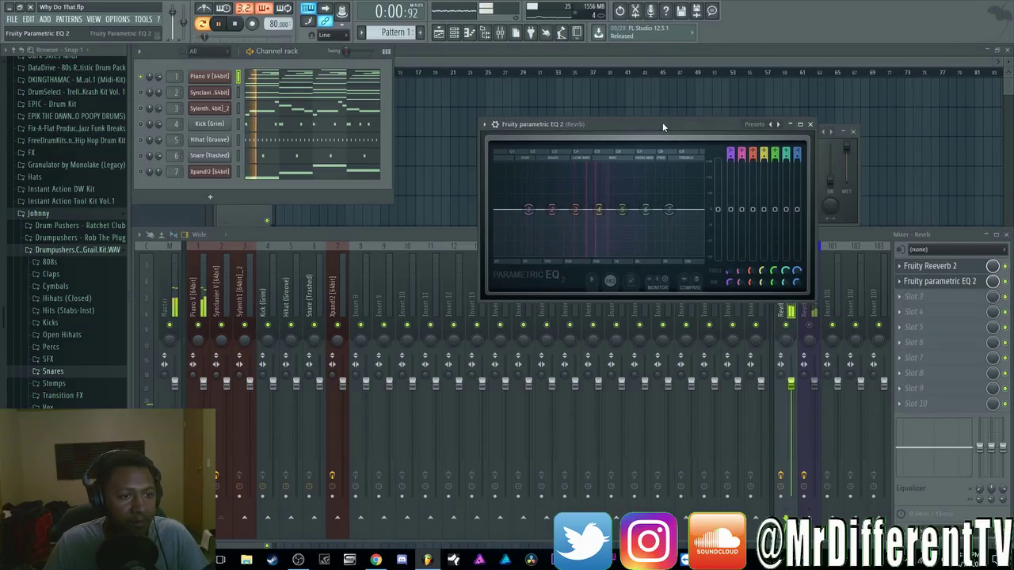
Apply the 20Hz + 18kHz cut preset and move the high-pass to about 124 Hz.
left_click(754, 124)
left_click(583, 182)
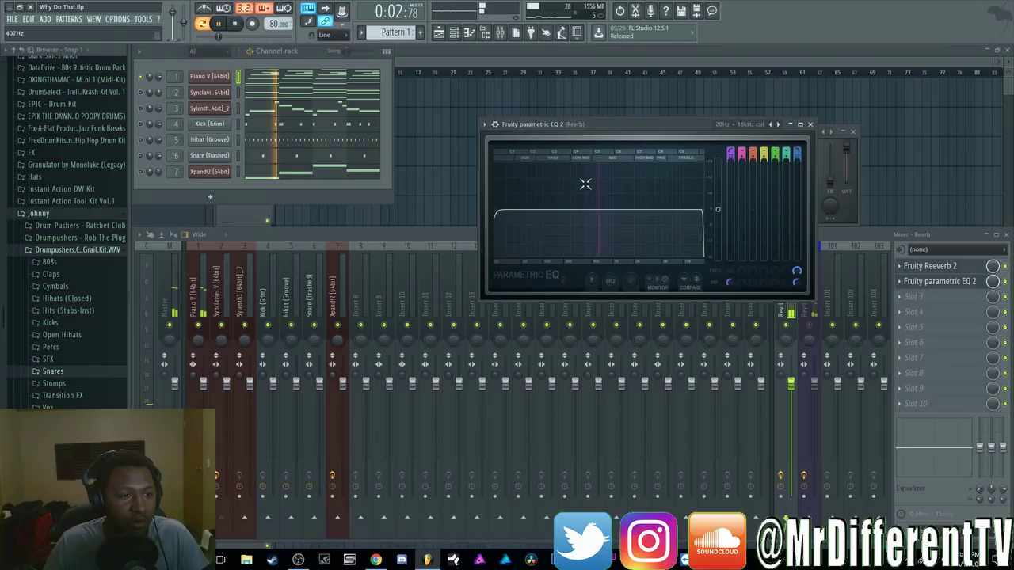
left_click_drag(497, 210, 571, 210)
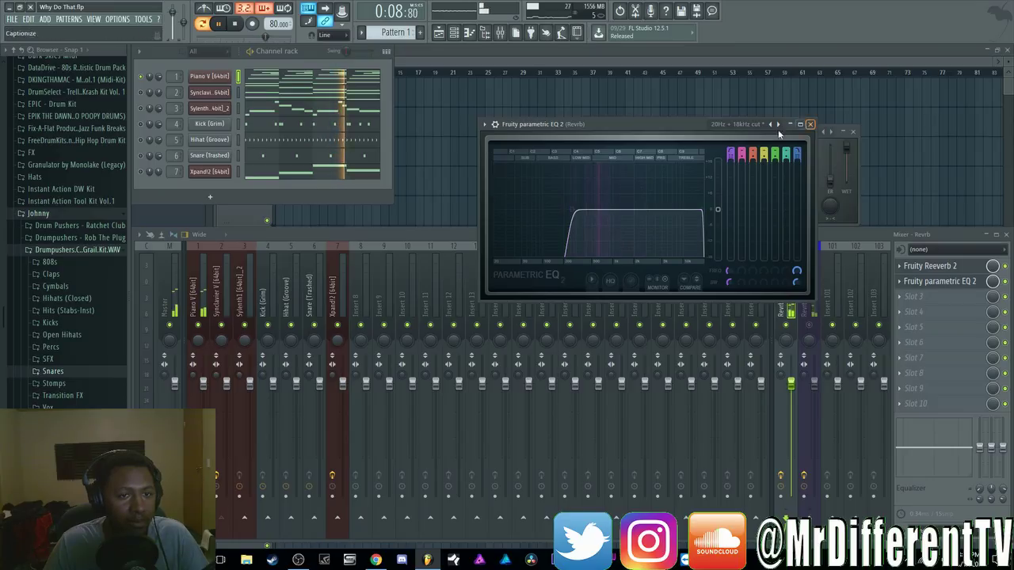
left_click(236, 24)
mouse_move(571, 211)
left_mouse_down()
mouse_move(575, 204)
mouse_move(565, 227)
mouse_move(563, 210)
left_mouse_up()
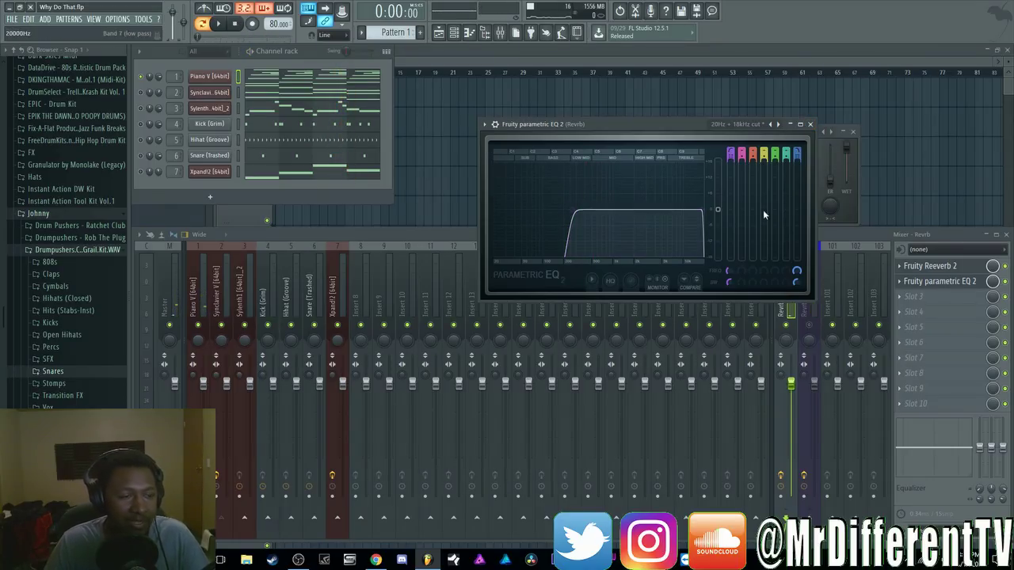
left_click(810, 125)
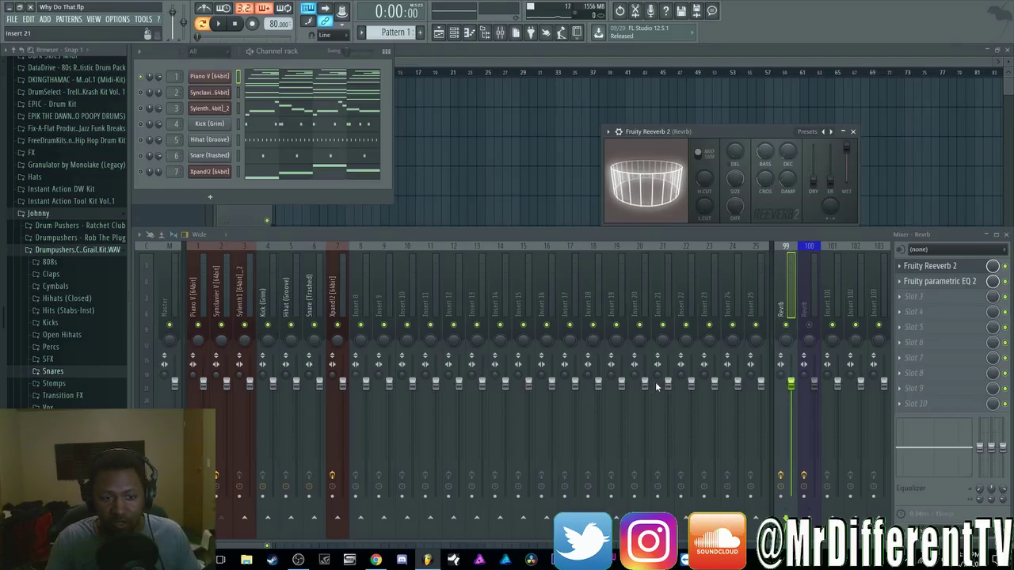
Review the effects on mixer inserts 1 through 7, ending back on Piano V.
left_click(197, 287)
left_click(212, 293)
left_click(239, 293)
left_click(262, 293)
left_click(286, 292)
left_click(308, 287)
left_click(338, 282)
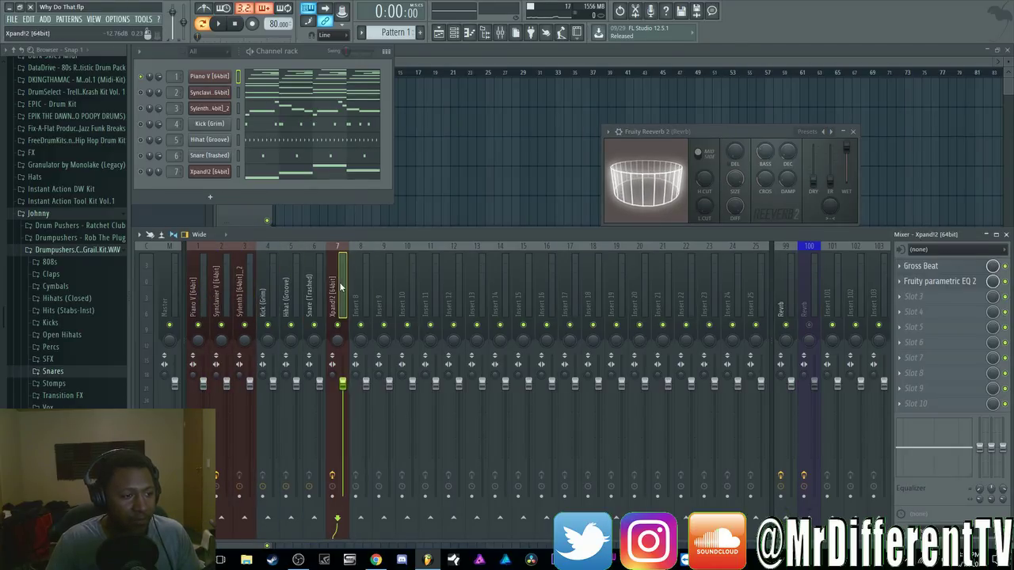
left_click(186, 279)
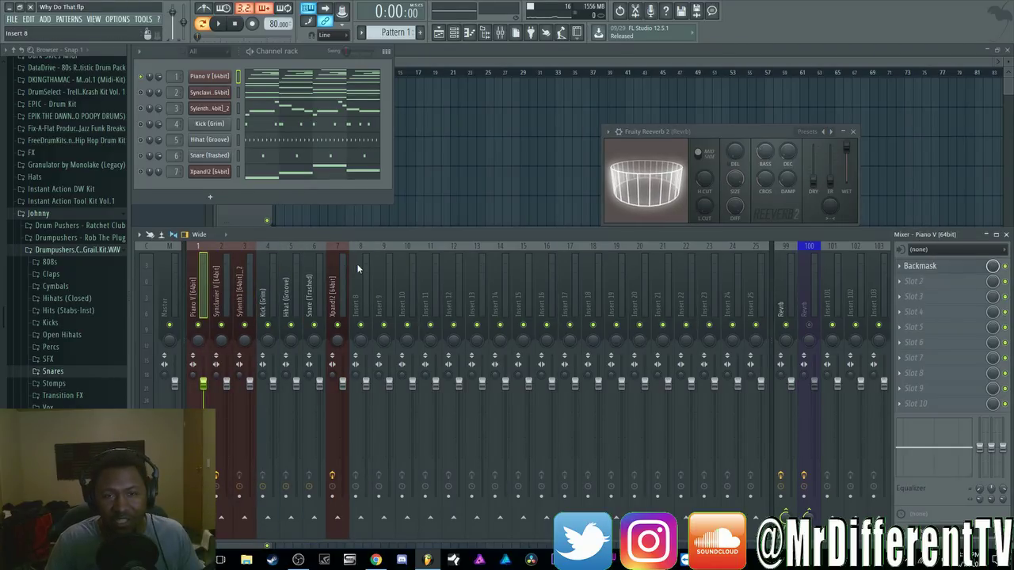